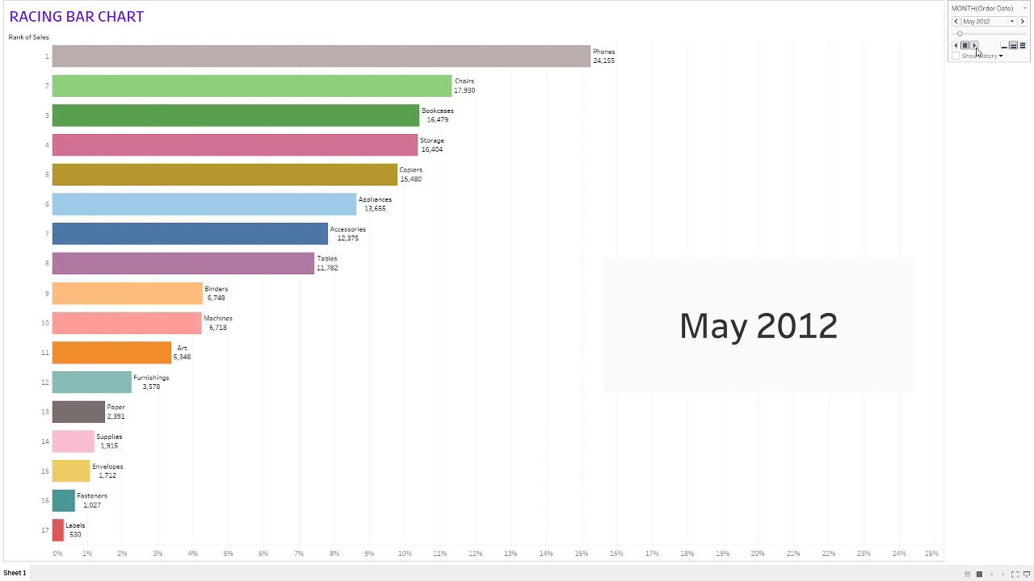
# Play the Sheet 1 racing bar chart by month through December 2015, then leave presentation mode.
pyautogui.click(975, 46)
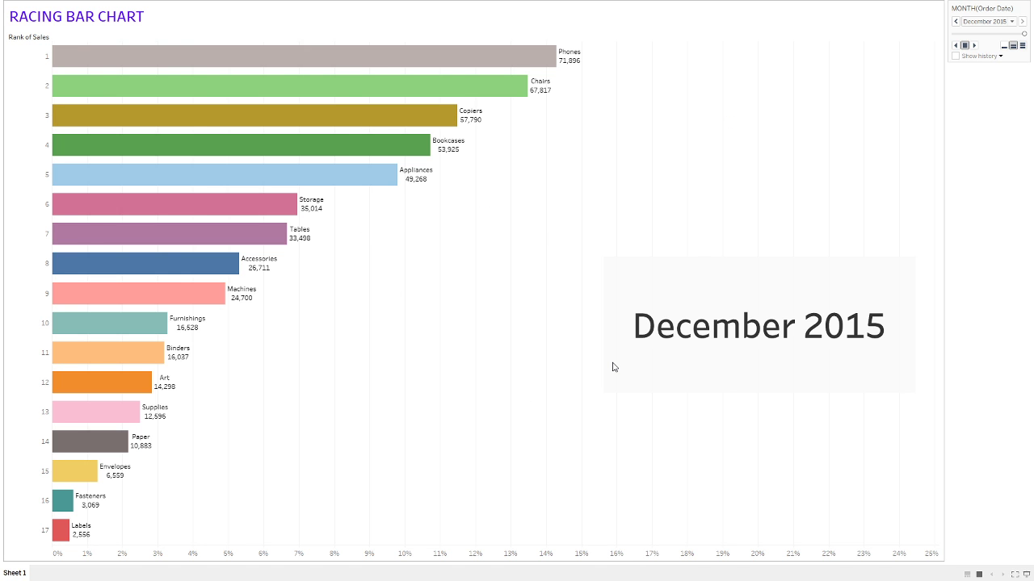
pyautogui.press('Escape')
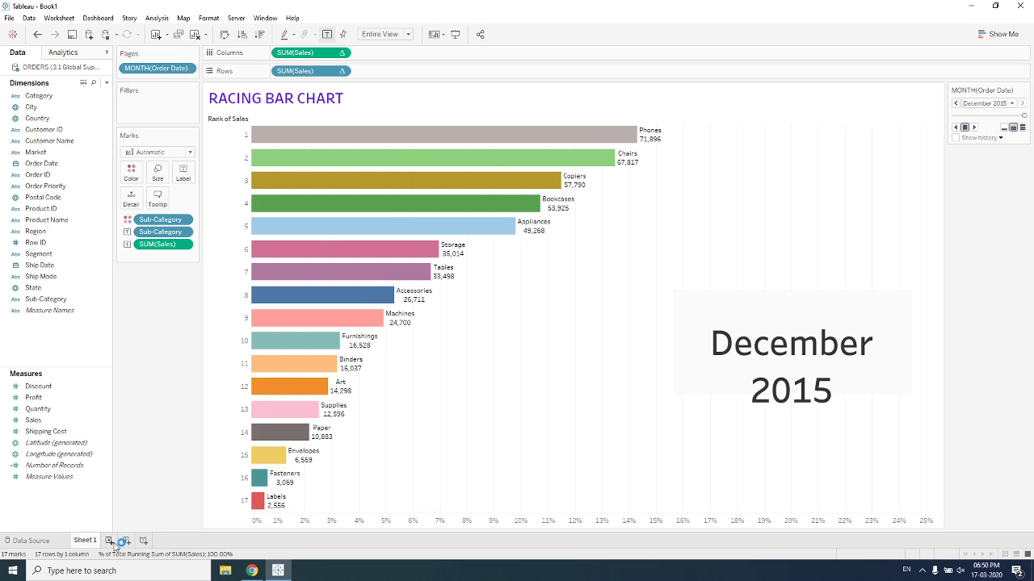
# Add Sheet 2 and title it 'RACING BAR CHART FOR CUSTOMER NAME ACCORDING TO SALES'.
pyautogui.click(113, 543)
pyautogui.doubleClick(239, 104)
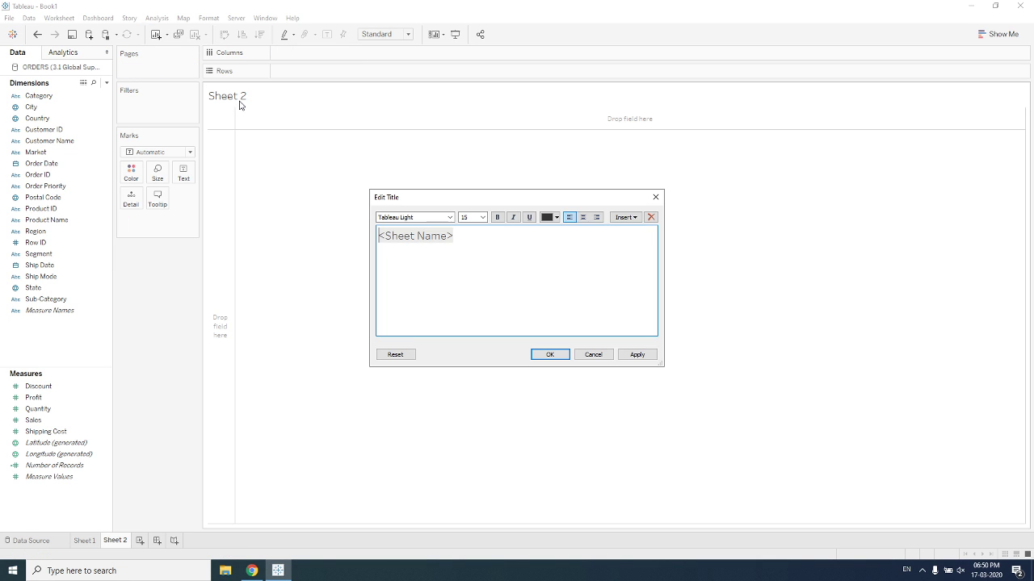
pyautogui.hotkey('ctrl', 'a')
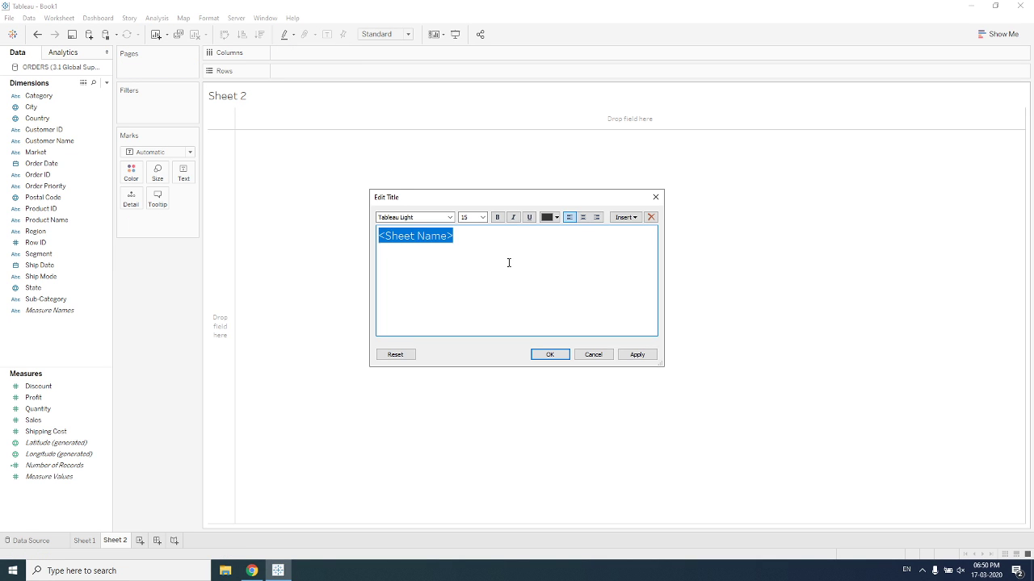
pyautogui.write('RACING')
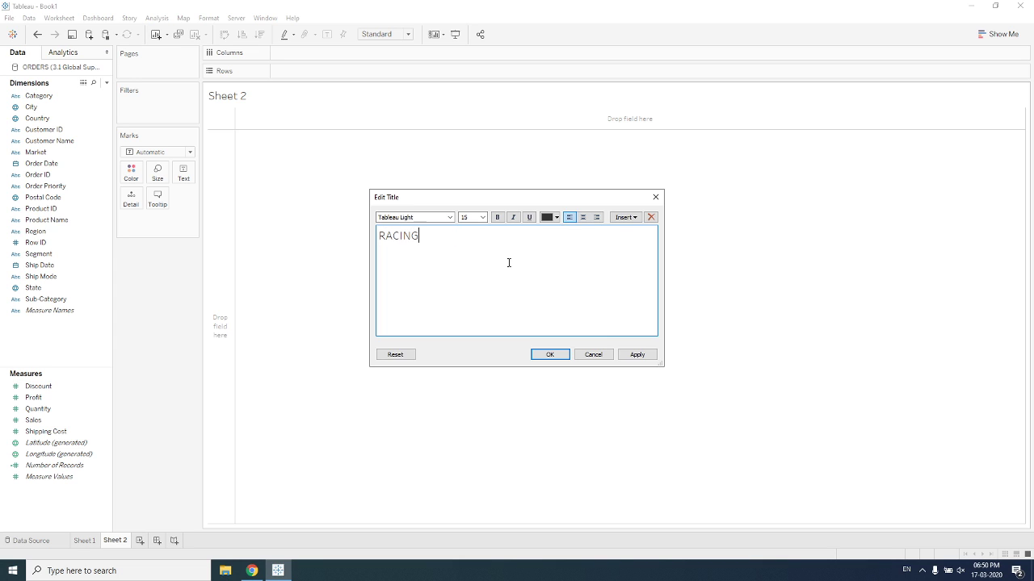
pyautogui.write(' BAR CHART FOR CUSTOMER NAME ACCORDING TO SALES')
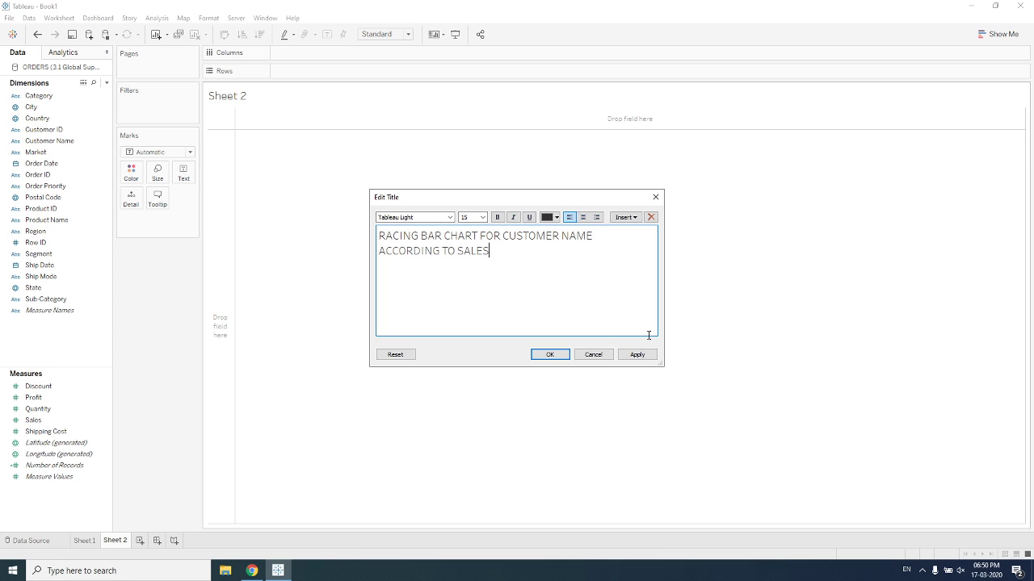
pyautogui.click(637, 355)
pyautogui.click(549, 355)
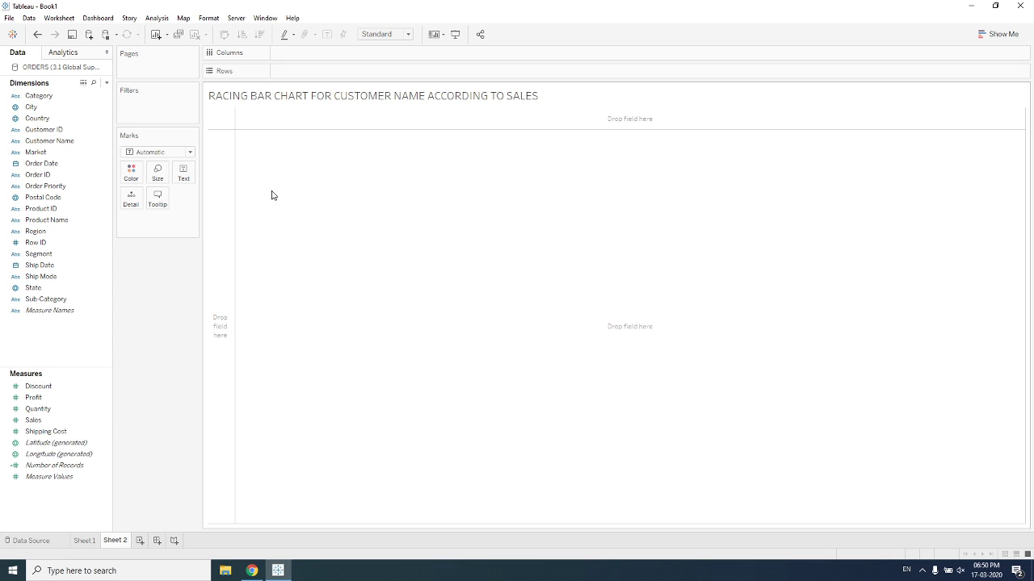
# Put SUM(Sales) on both Columns and Rows, giving a single mark at 12,642,502.
pyautogui.moveTo(33, 420); pyautogui.dragTo(302, 51)
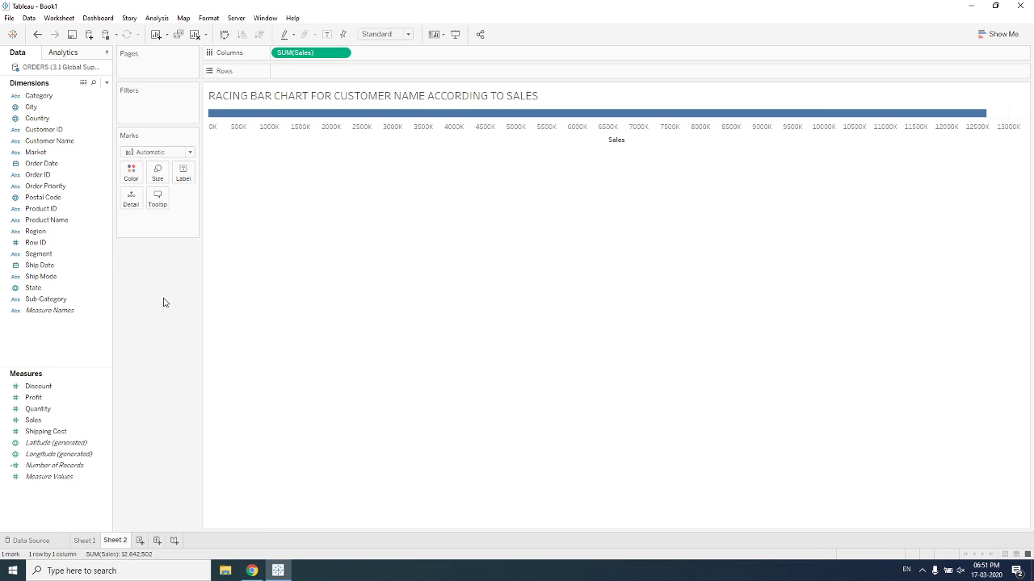
pyautogui.moveTo(33, 420); pyautogui.dragTo(283, 74)
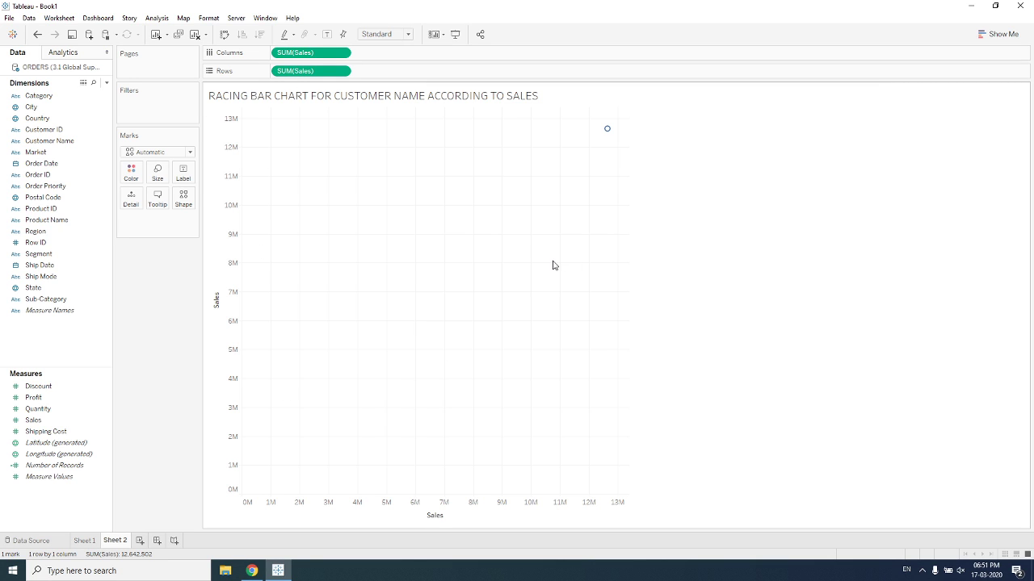
pyautogui.moveTo(607, 133)
pyautogui.click(303, 54)
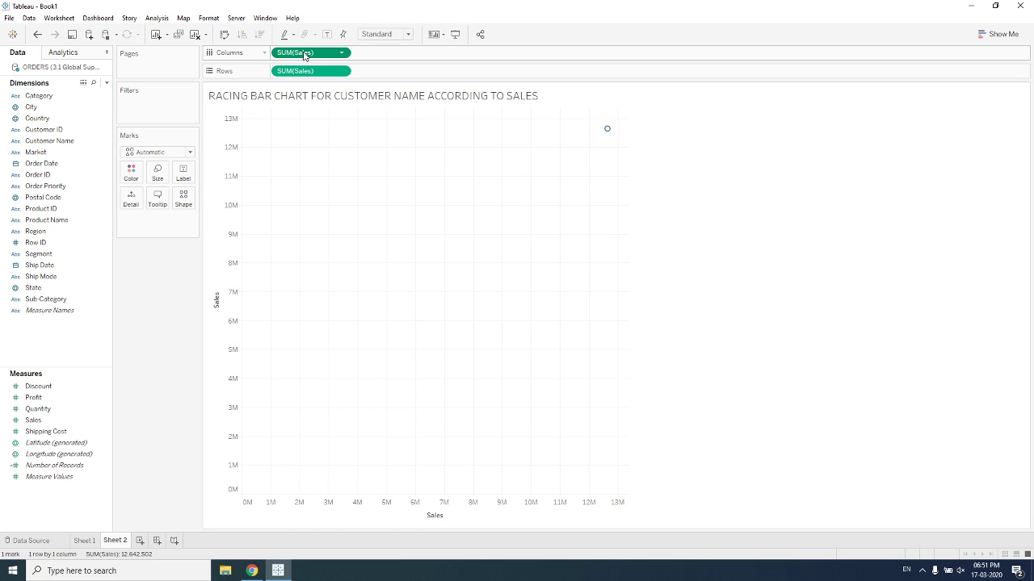
pyautogui.click(408, 518)
pyautogui.click(334, 54)
# Make the Columns SUM(Sales) a Running Total with a secondary Percent of Total calculation.
pyautogui.rightClick(334, 54)
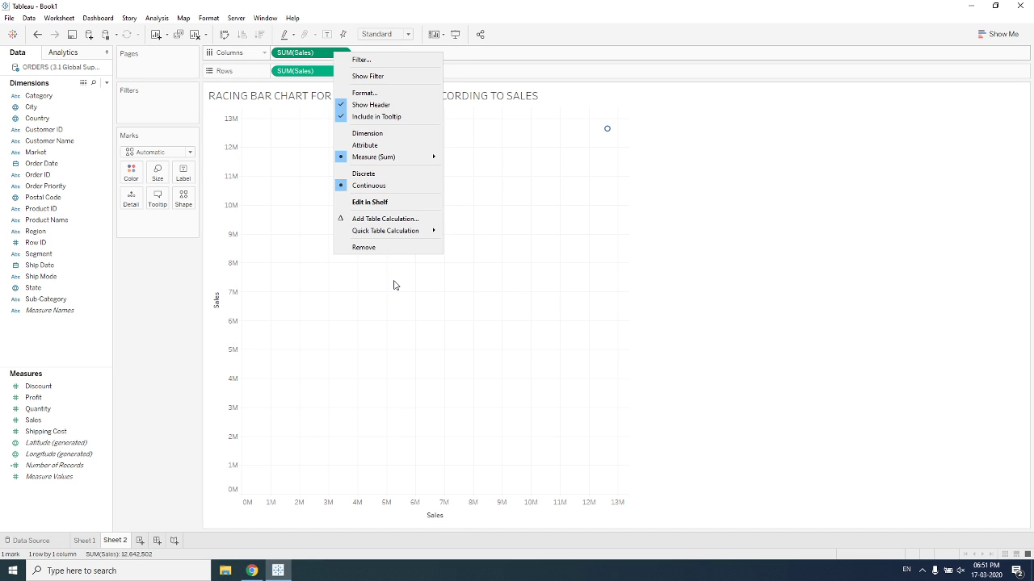
pyautogui.moveTo(414, 233)
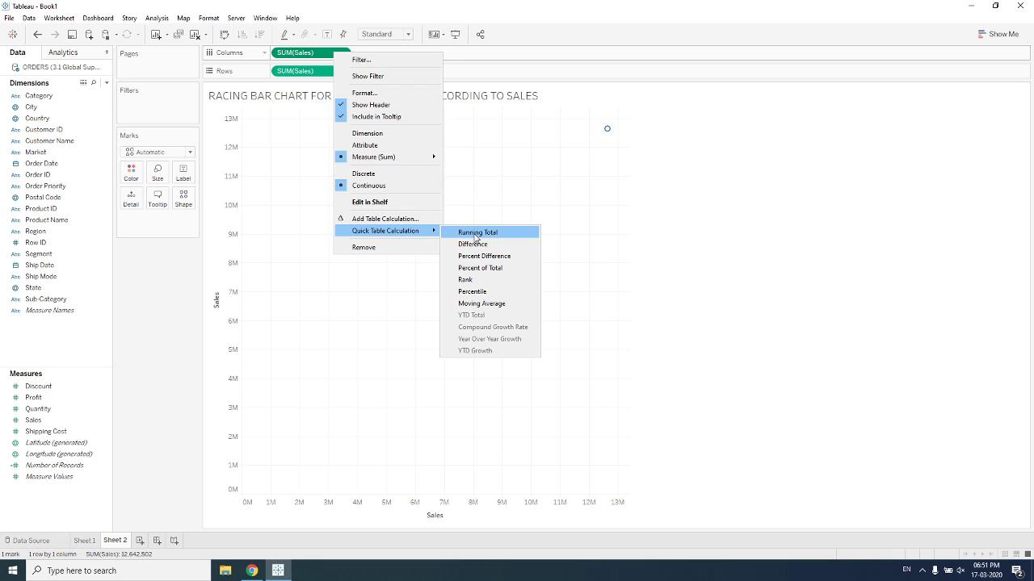
pyautogui.click(475, 235)
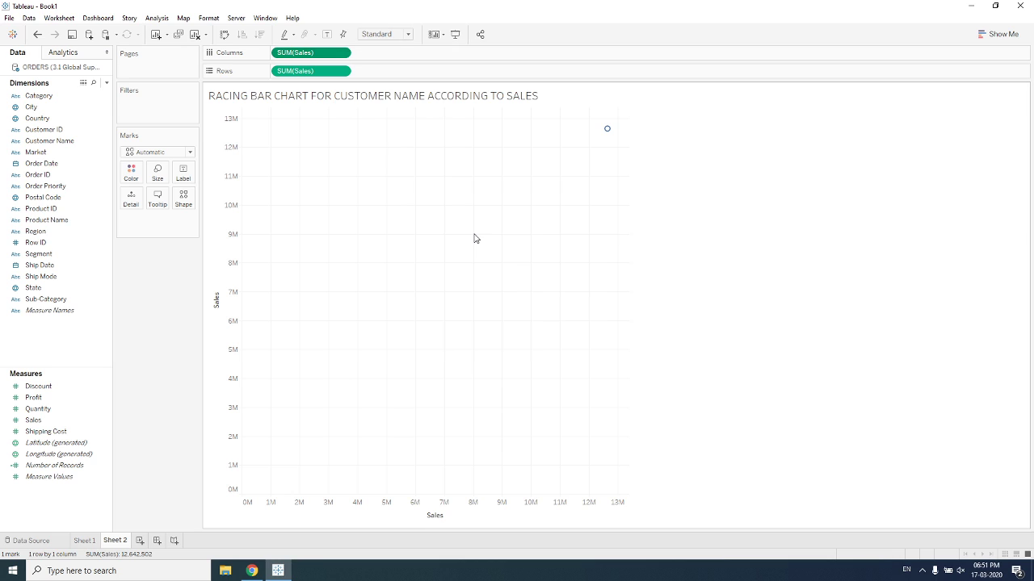
pyautogui.rightClick(320, 57)
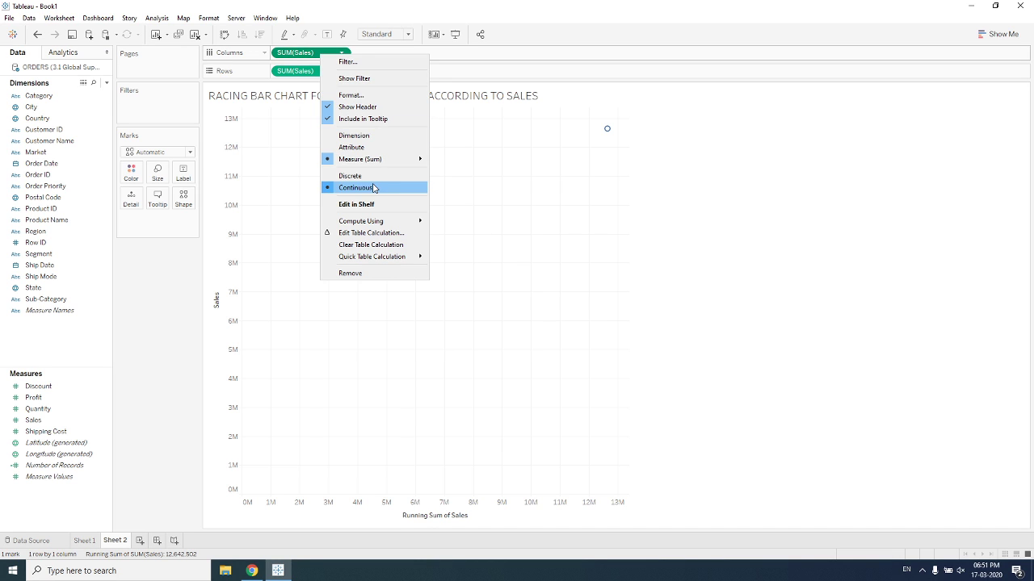
pyautogui.click(374, 235)
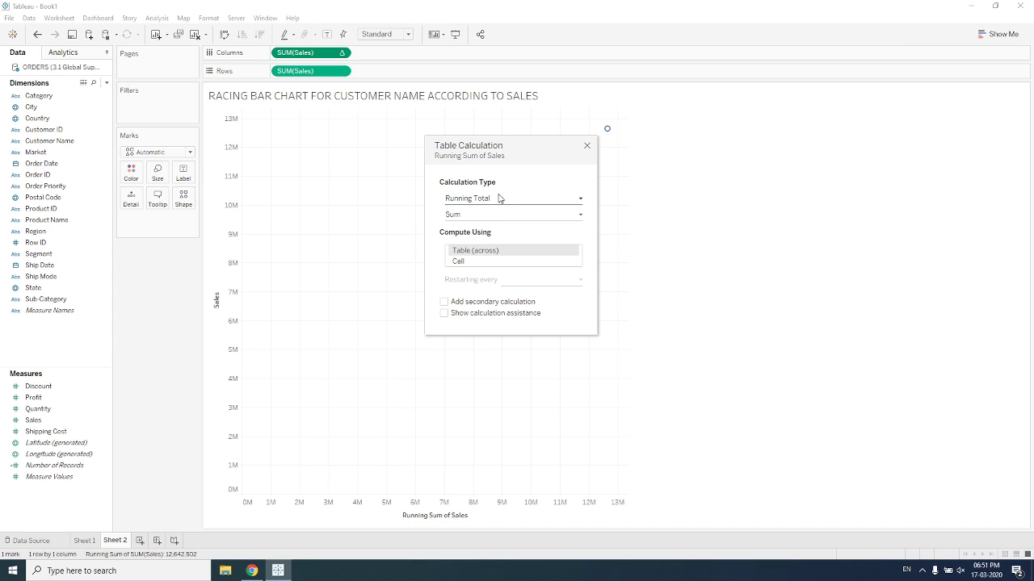
pyautogui.click(478, 302)
pyautogui.click(638, 201)
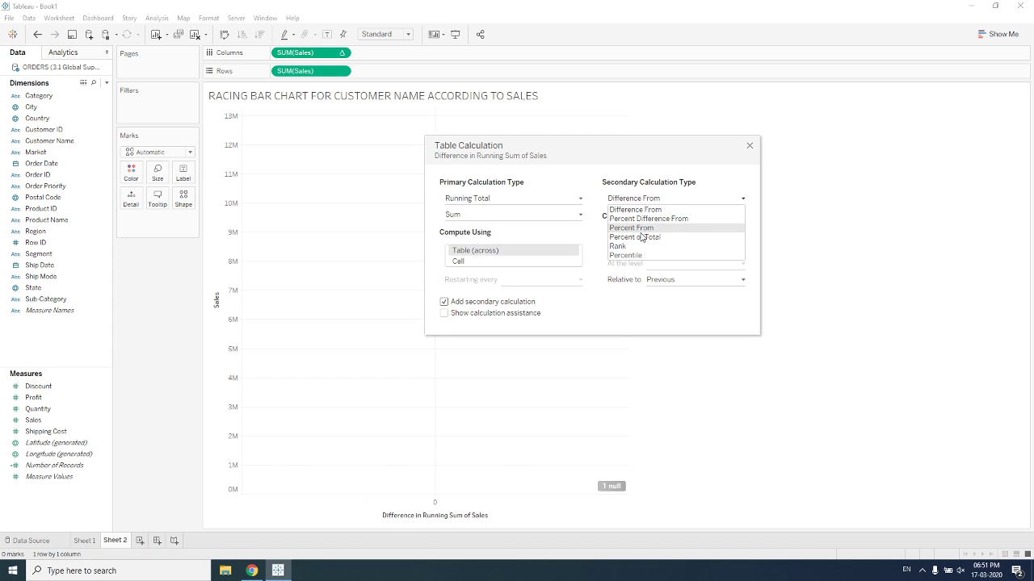
pyautogui.click(642, 237)
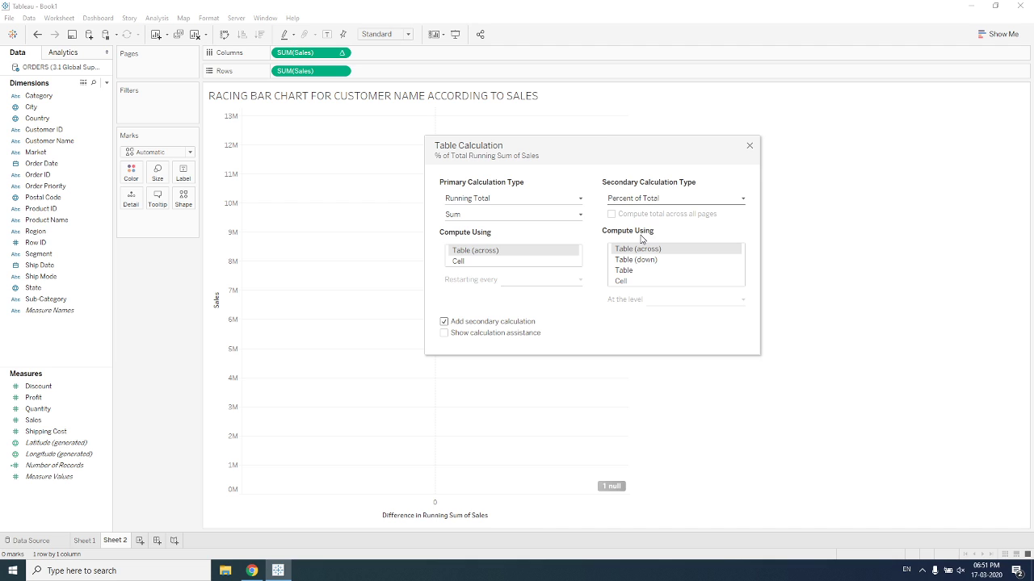
pyautogui.click(750, 147)
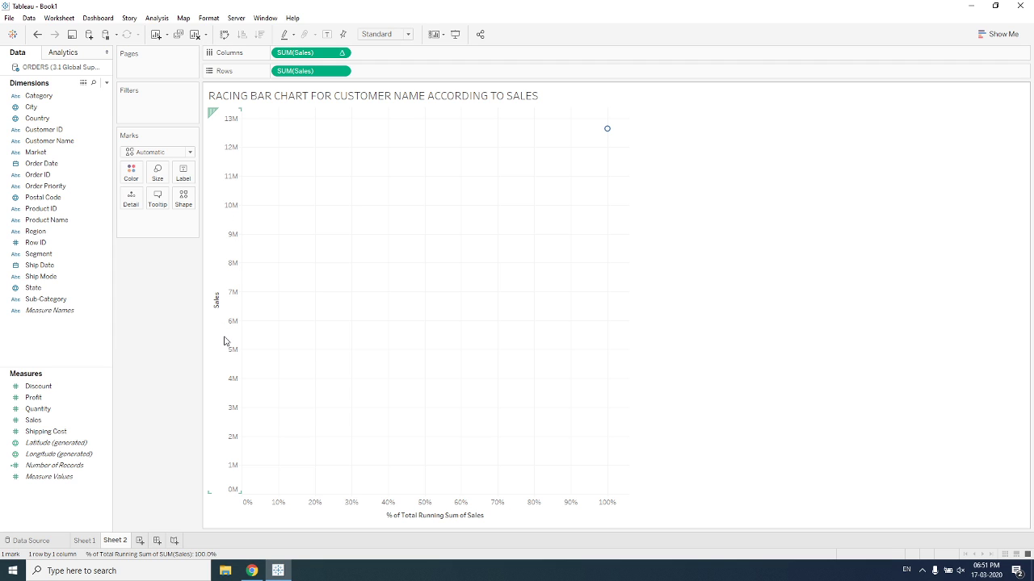
# Apply a Rank quick table calculation to the Rows SUM(Sales) field.
pyautogui.rightClick(322, 74)
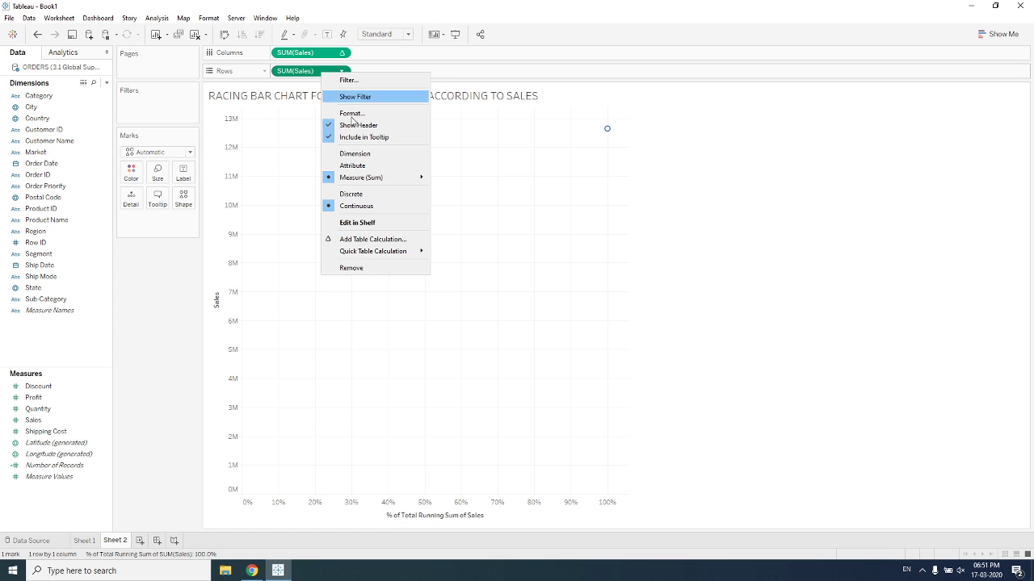
pyautogui.moveTo(387, 256)
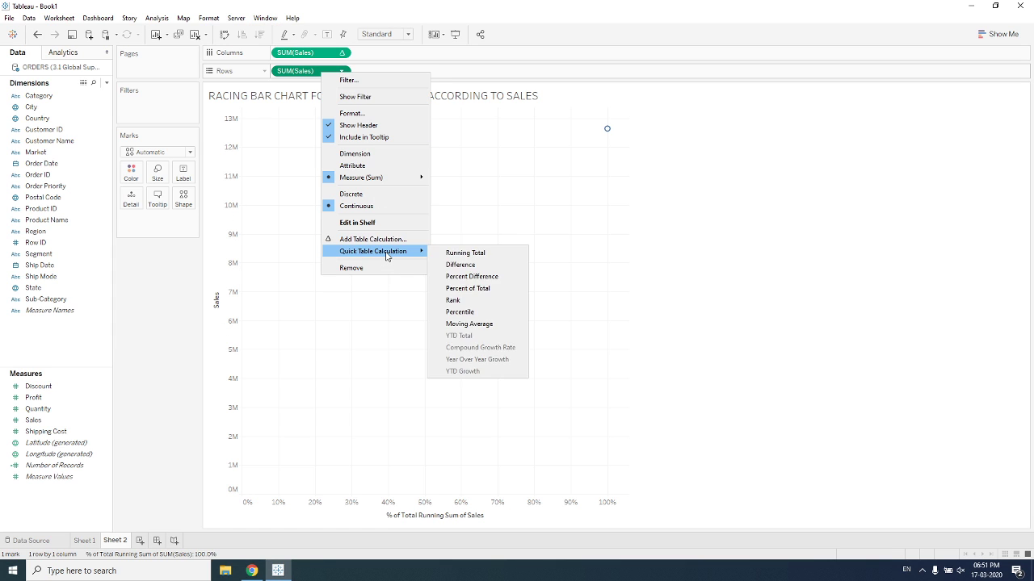
pyautogui.click(453, 301)
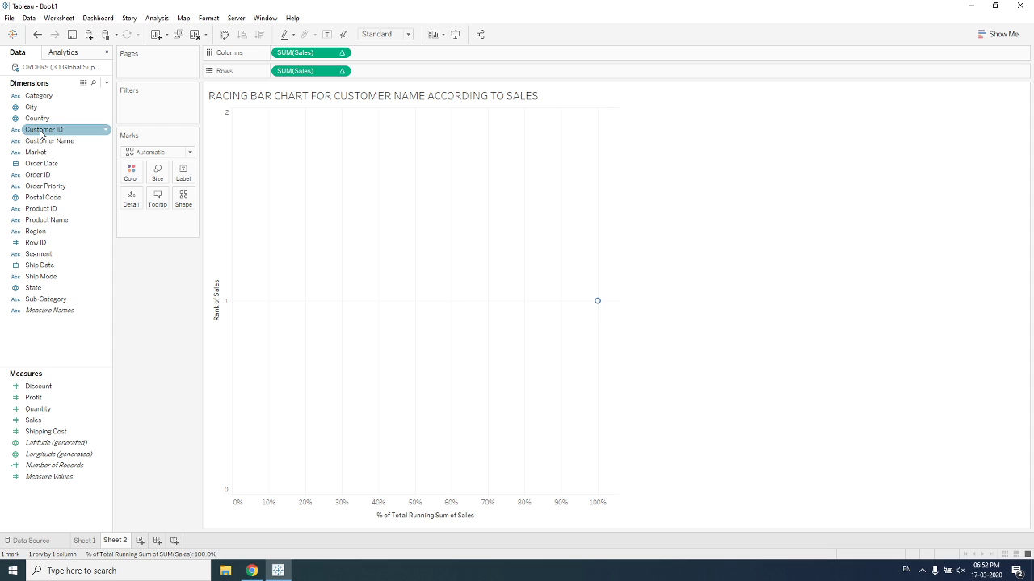
# Colour the marks by Customer Name and hide the customer legend card.
pyautogui.moveTo(49, 144); pyautogui.dragTo(134, 181)
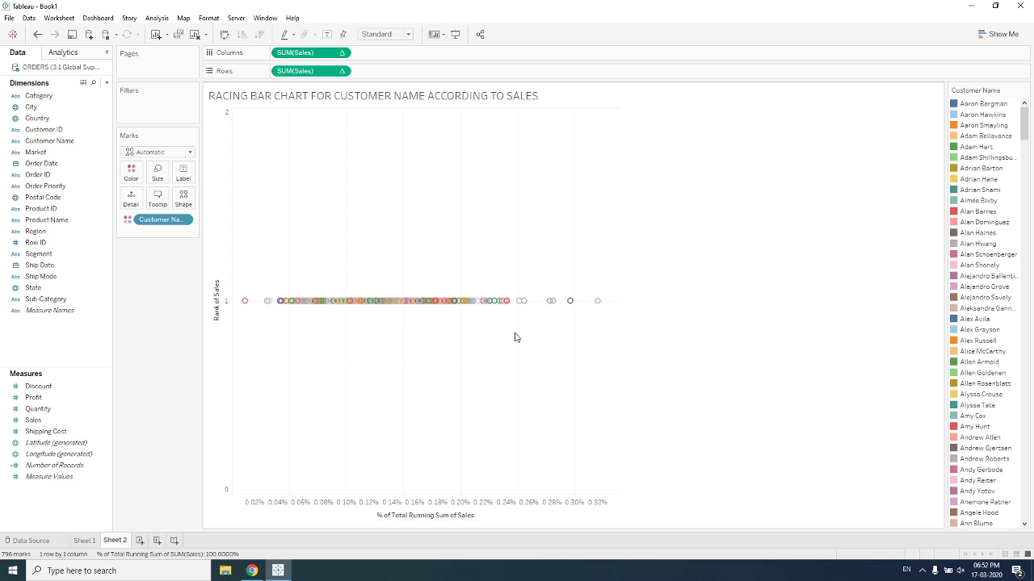
pyautogui.click(1024, 90)
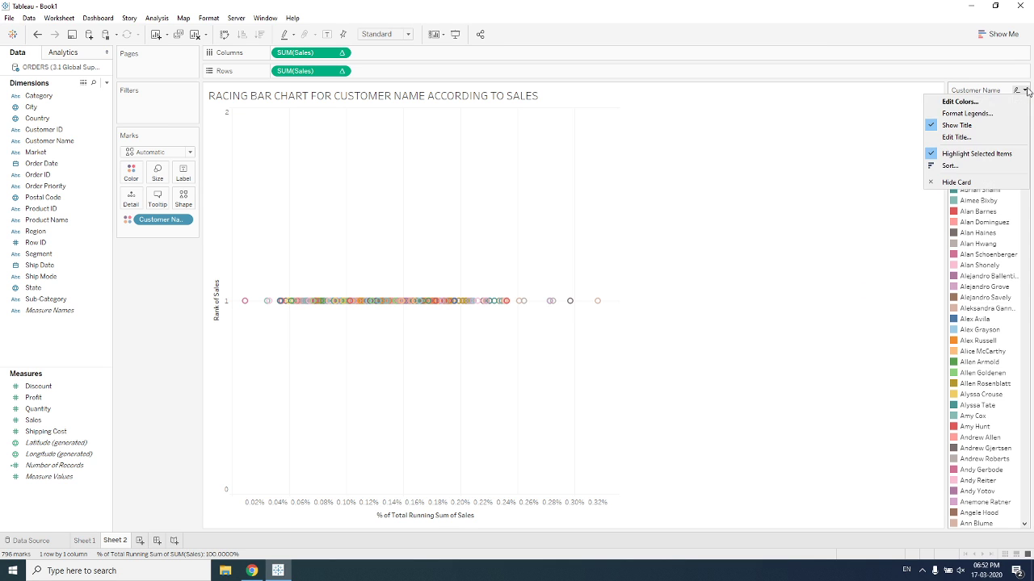
pyautogui.click(956, 182)
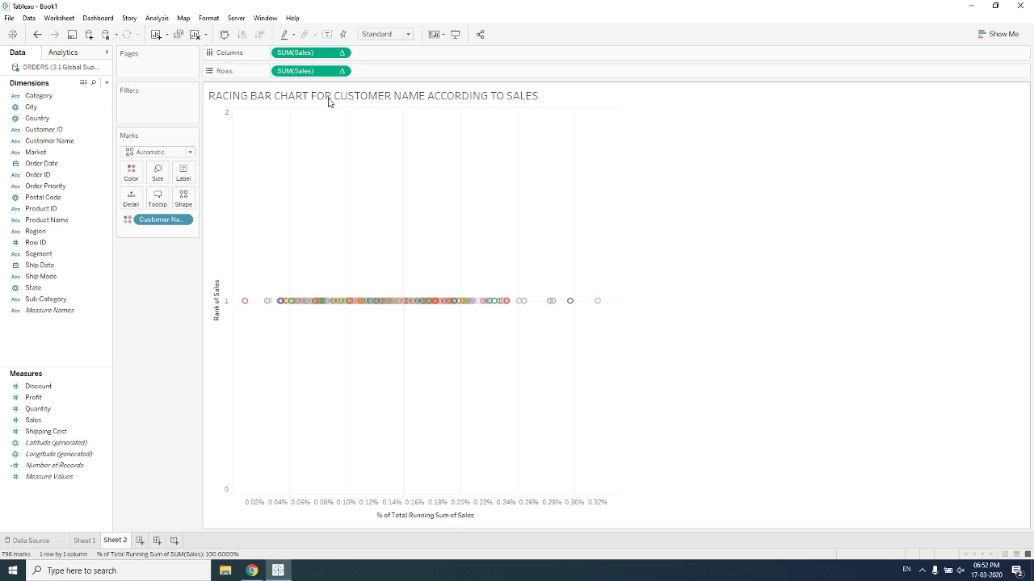
pyautogui.rightClick(319, 74)
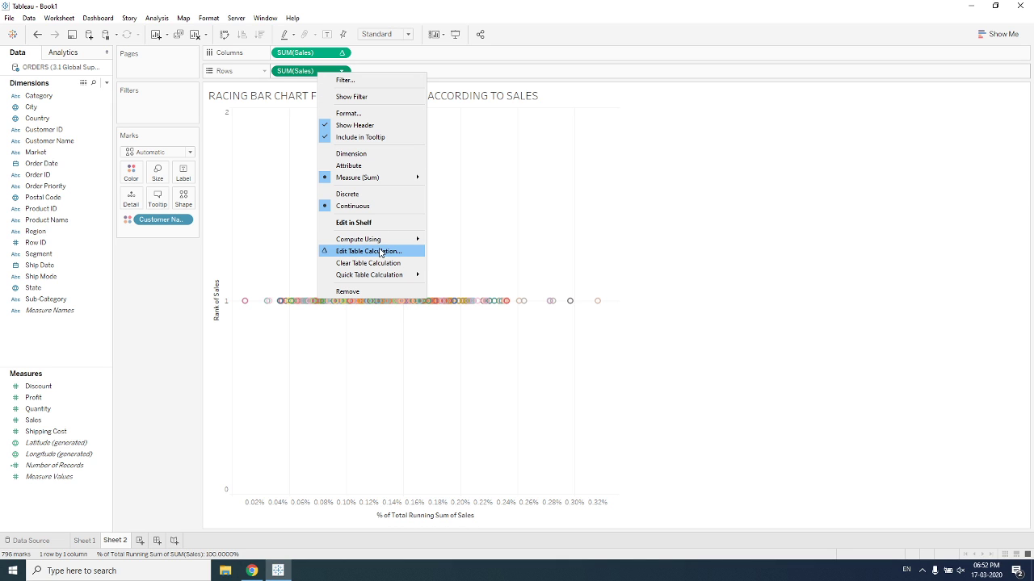
# Compute Rank of Sales along Customer Name, spreading the 796 customers into a 1–796 curve.
pyautogui.moveTo(382, 243)
pyautogui.click(452, 264)
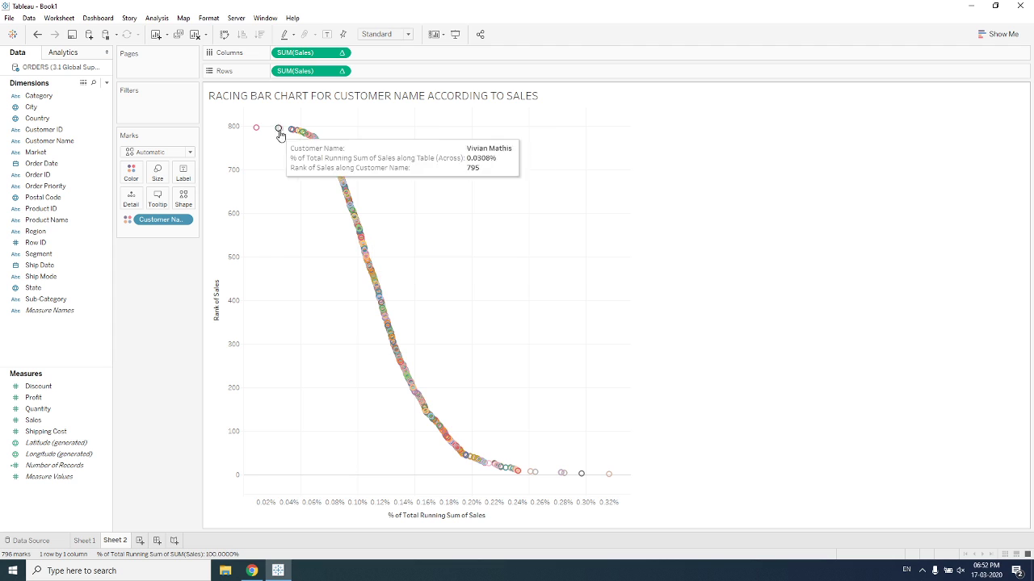
pyautogui.moveTo(323, 182); pyautogui.dragTo(373, 260)
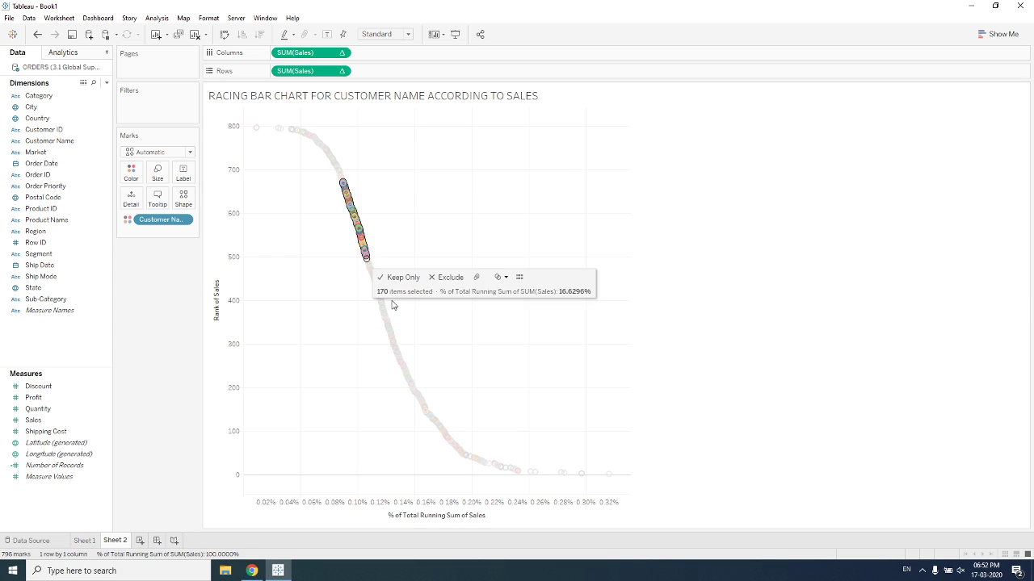
pyautogui.click(440, 312)
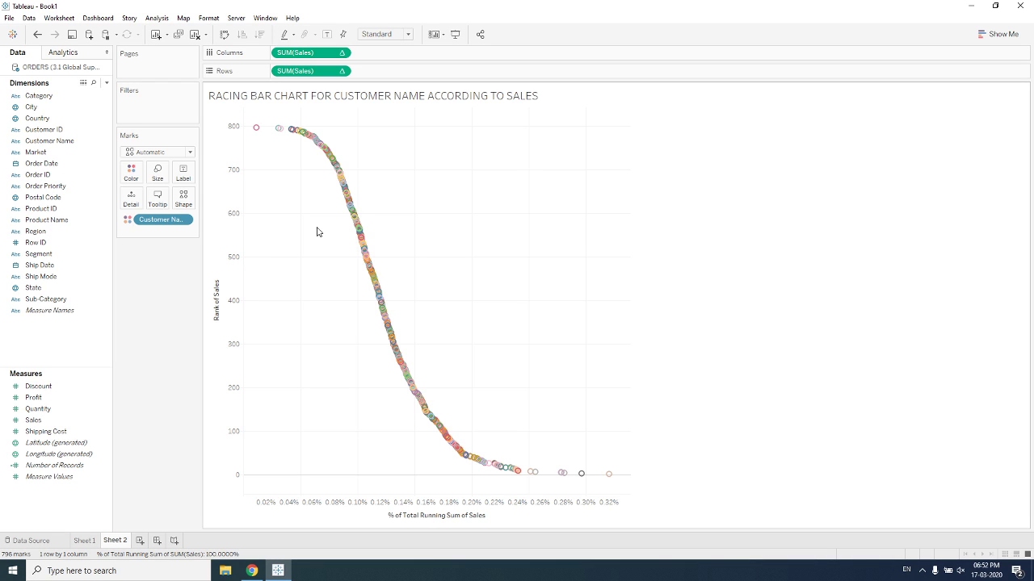
# Make the rank pill discrete and label each customer bar with Customer Name.
pyautogui.rightClick(314, 72)
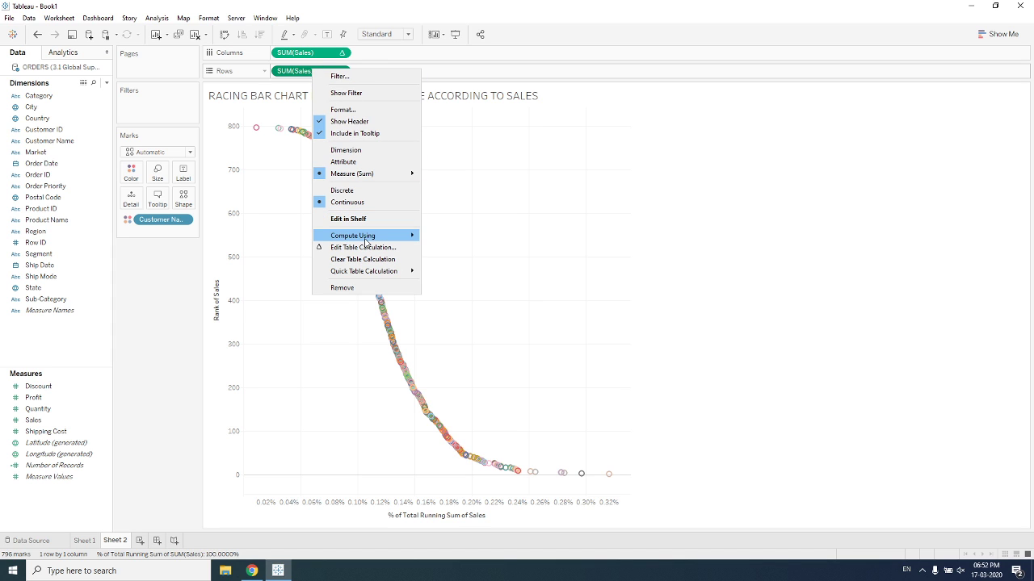
pyautogui.click(347, 191)
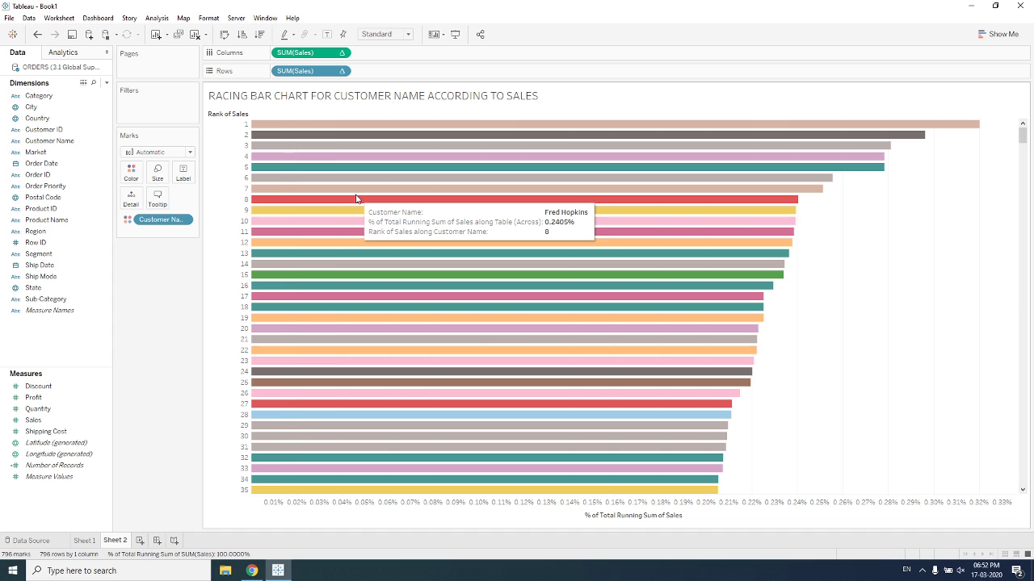
pyautogui.click(52, 141)
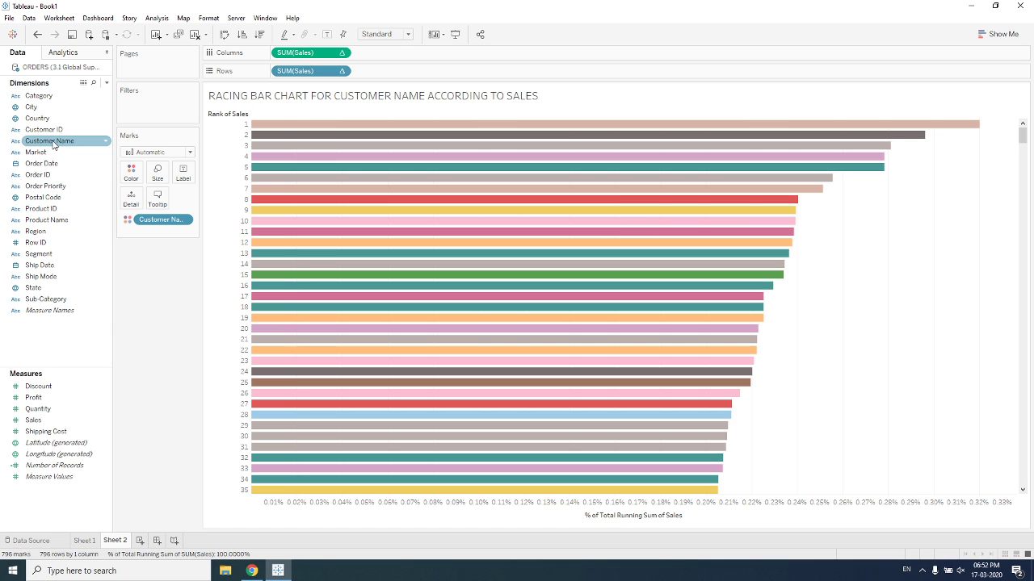
pyautogui.moveTo(54, 142); pyautogui.dragTo(185, 175)
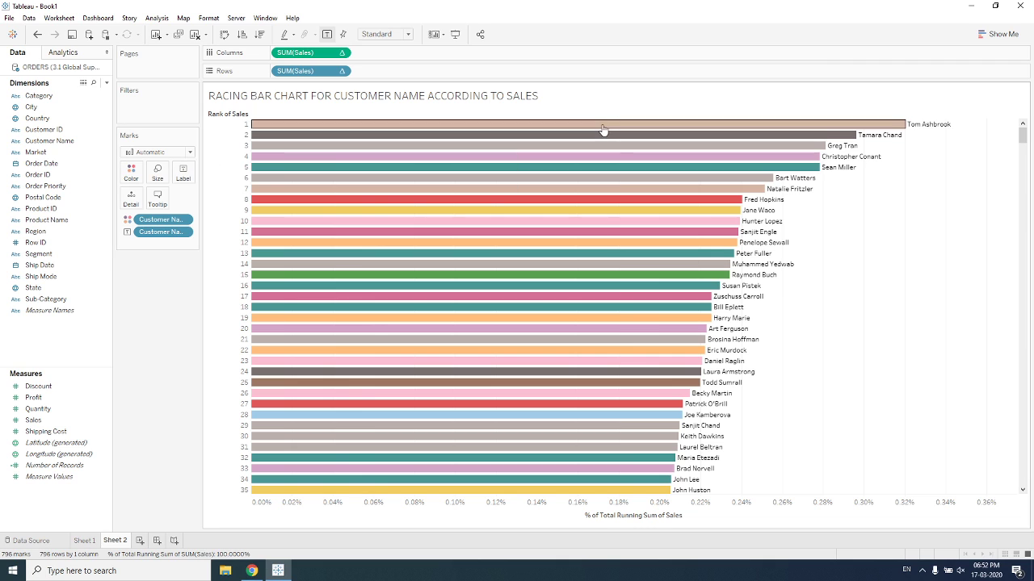
pyautogui.moveTo(345, 117)
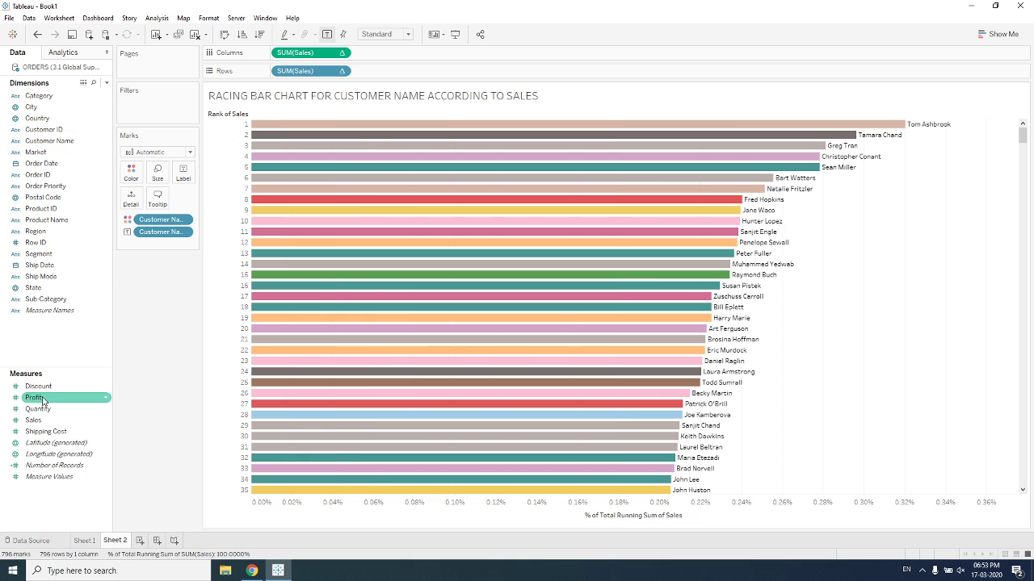
# Add SUM(Sales) to the bar labels and put YEAR(Order Date) on the Pages shelf.
pyautogui.moveTo(33, 420); pyautogui.dragTo(183, 171)
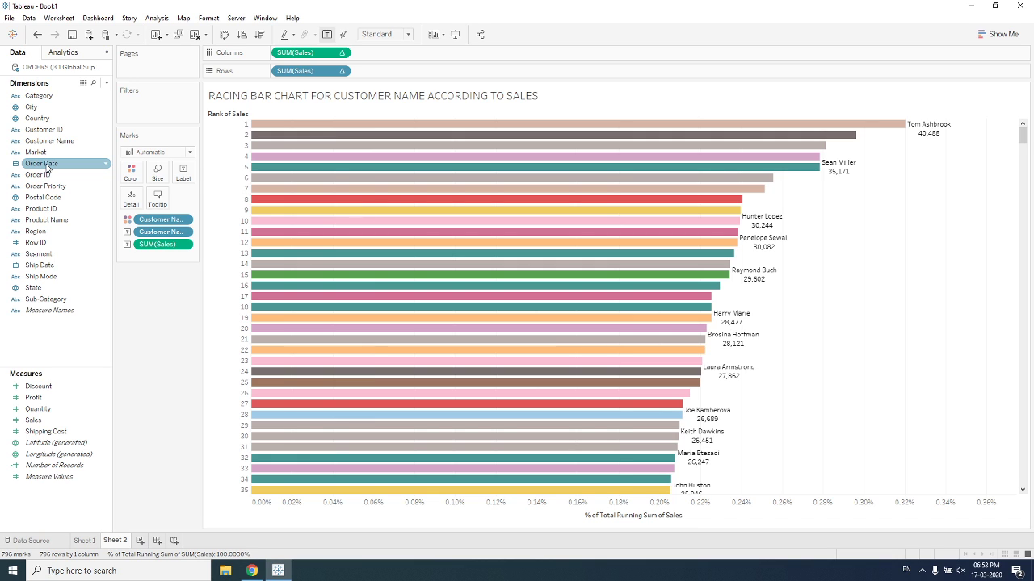
pyautogui.moveTo(46, 168); pyautogui.dragTo(149, 70)
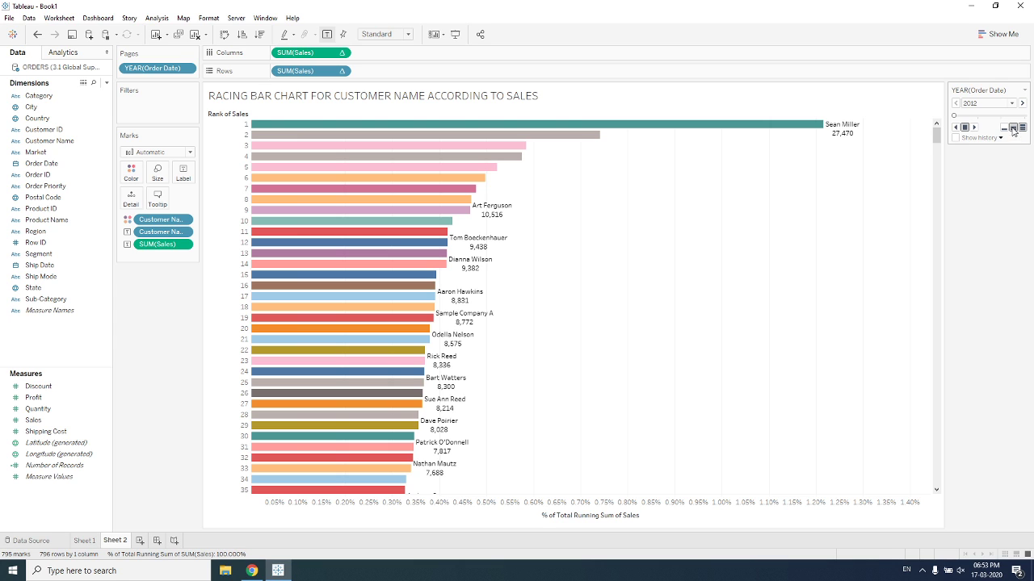
# Open the date part options for the YEAR(Order Date) field on the Pages shelf.
pyautogui.rightClick(166, 71)
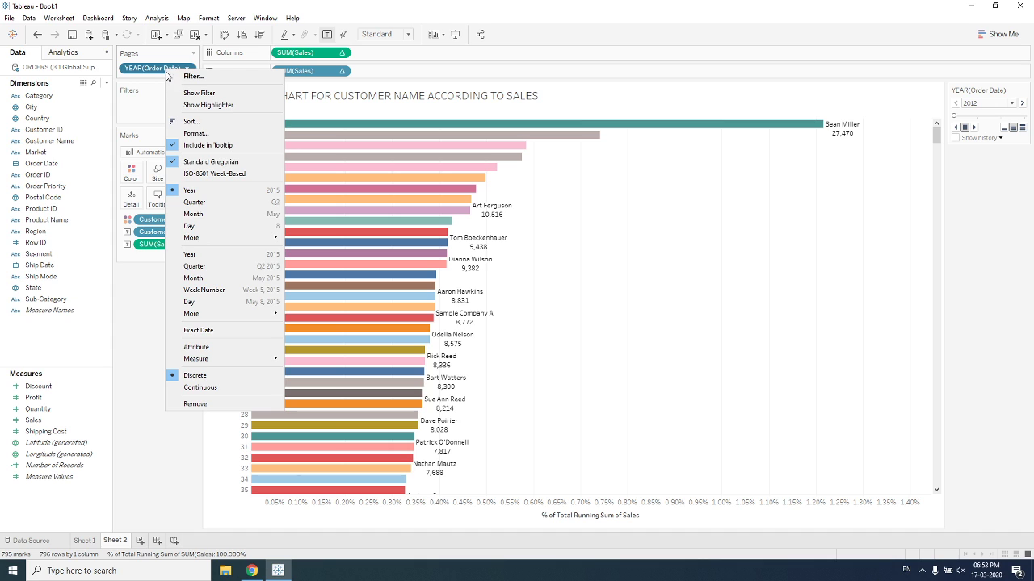
pyautogui.press('Escape')
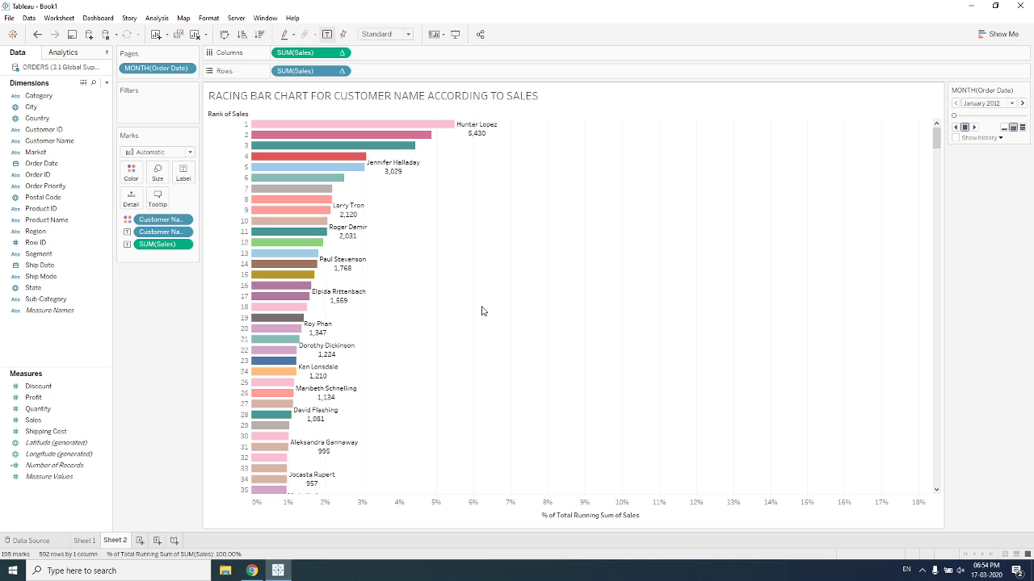
# Add an area annotation containing <Page Name> with text size 48.
pyautogui.rightClick(602, 322)
pyautogui.moveTo(638, 399)
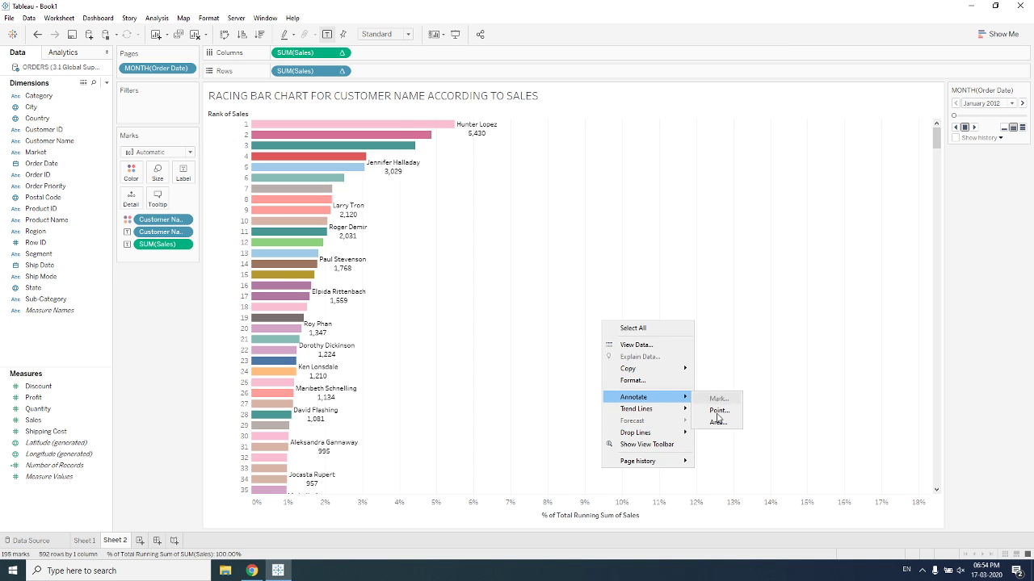
pyautogui.click(718, 422)
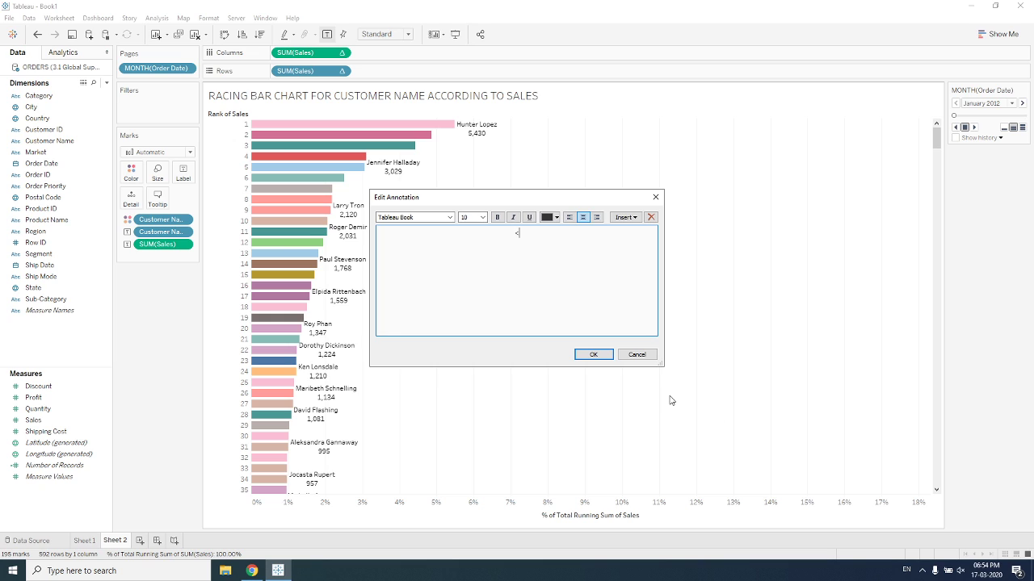
pyautogui.write('Page Name>')
pyautogui.hotkey('ctrl', 'a')
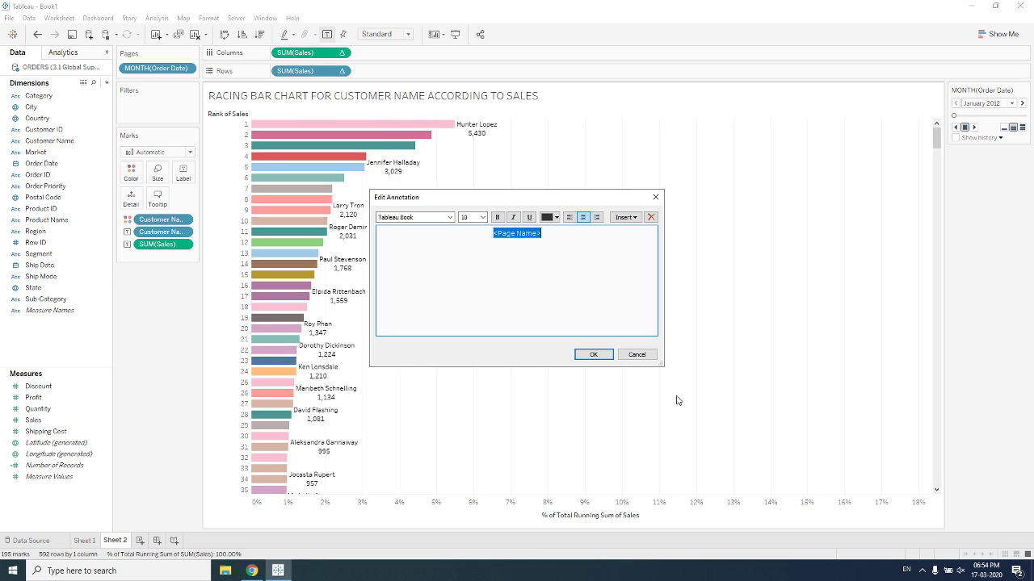
pyautogui.click(482, 217)
pyautogui.click(473, 331)
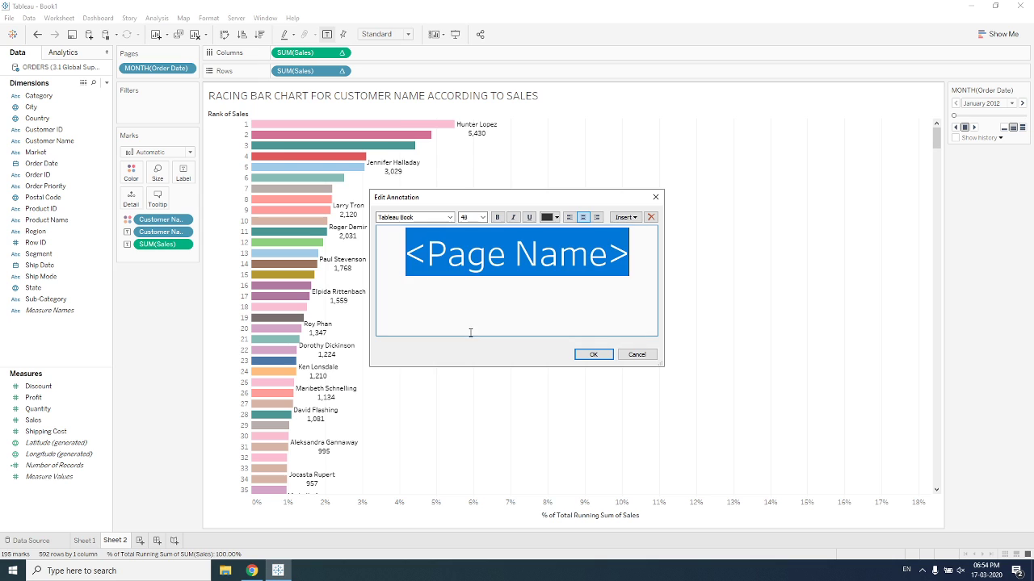
pyautogui.click(592, 356)
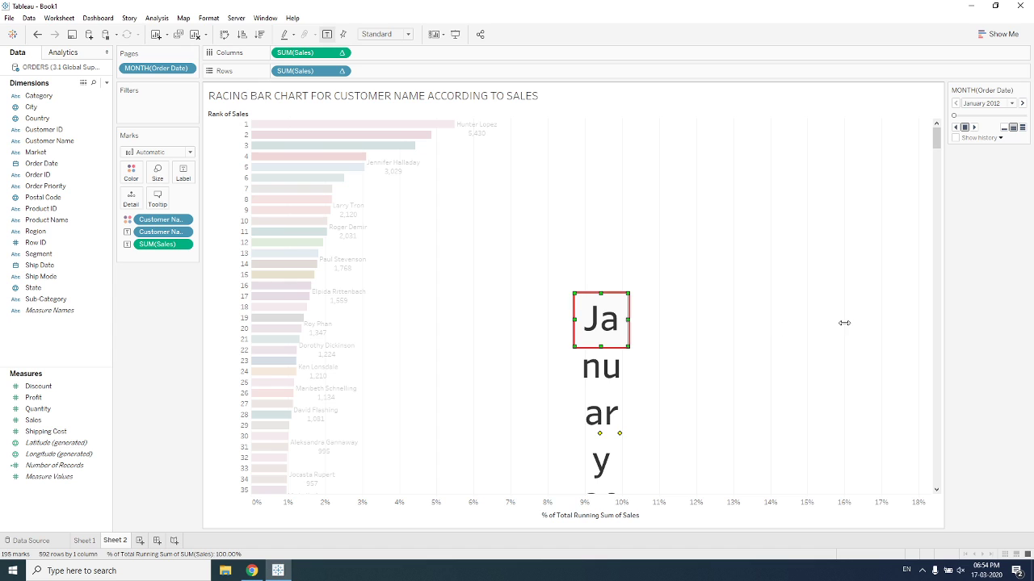
# Widen the annotation so January 2012 fits on one line, then toggle view size to Entire View and back to Standard.
pyautogui.moveTo(844, 323); pyautogui.dragTo(844, 322)
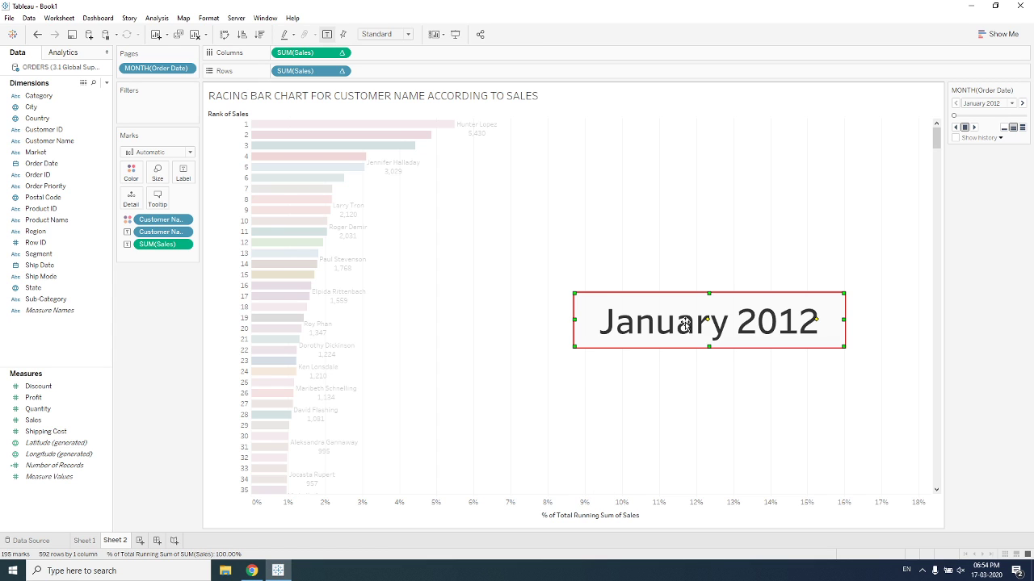
pyautogui.click(689, 384)
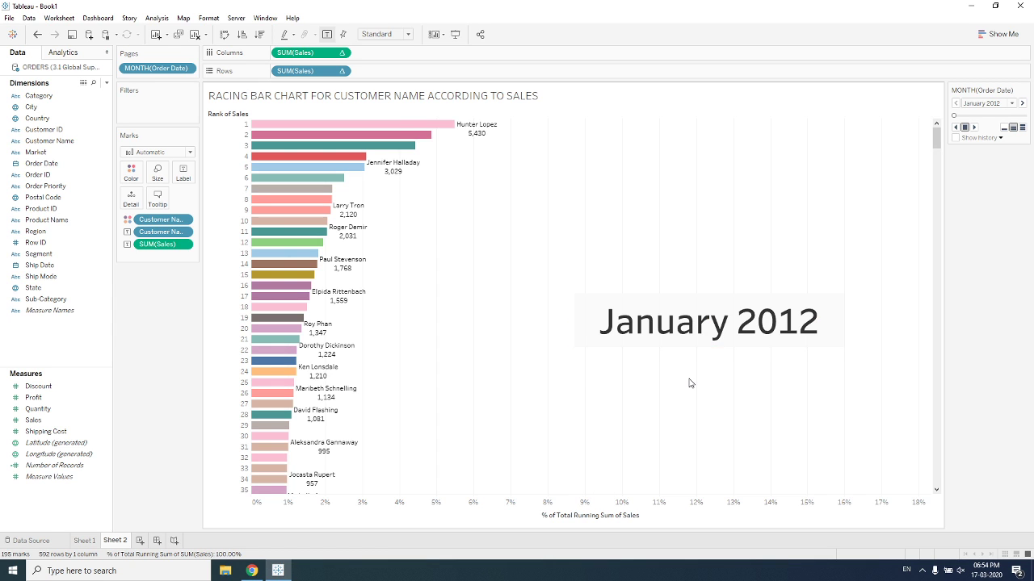
pyautogui.click(384, 34)
pyautogui.click(384, 74)
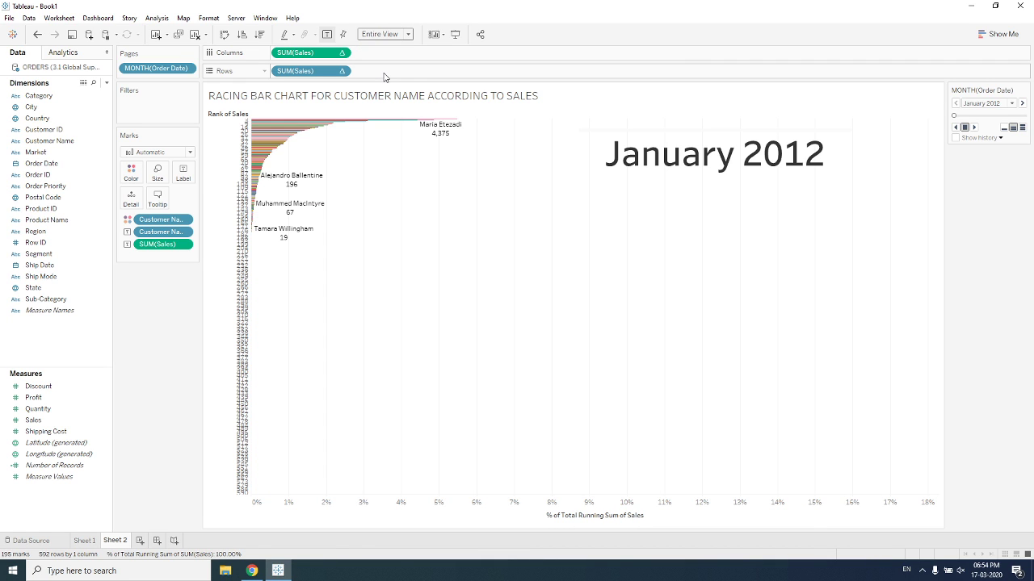
pyautogui.click(403, 37)
pyautogui.click(386, 46)
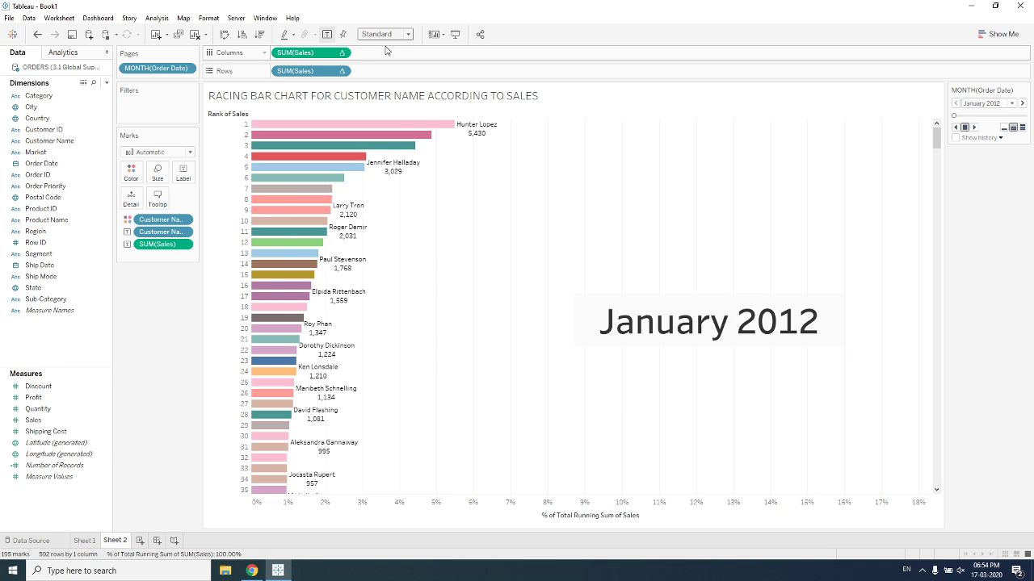
# Show the chart in Presentation Mode and play the monthly race pages.
pyautogui.click(455, 34)
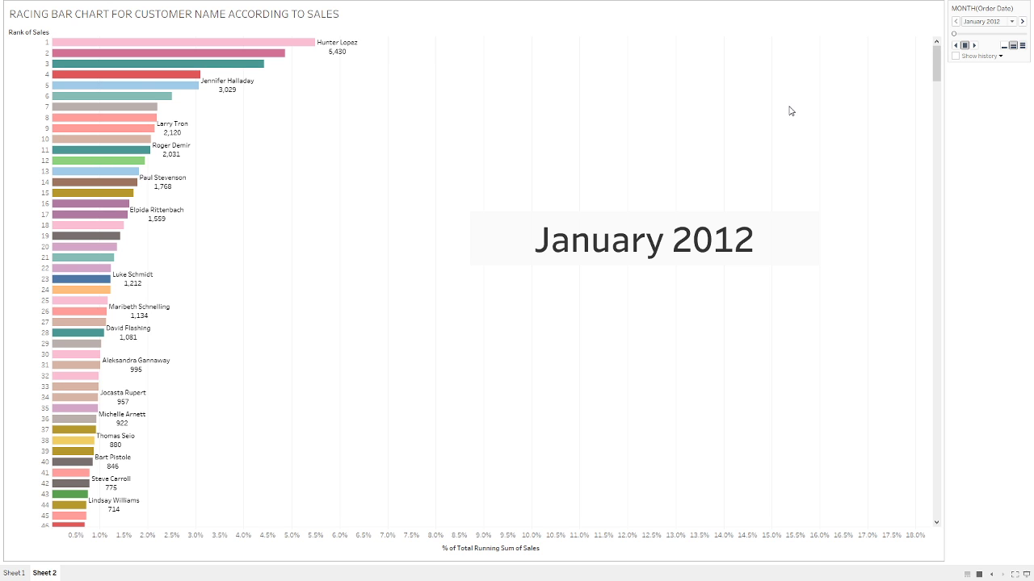
pyautogui.click(975, 46)
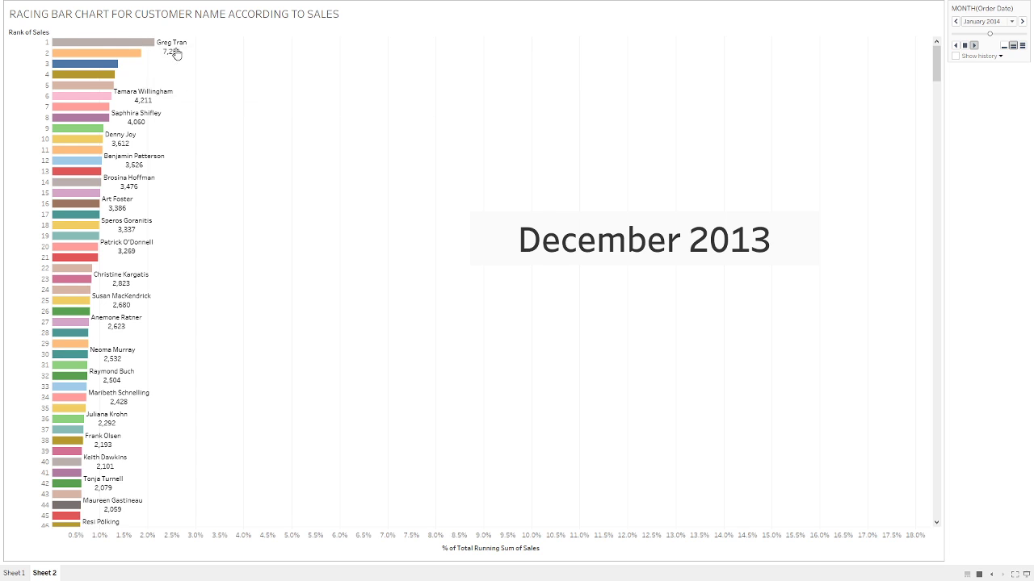
pyautogui.moveTo(178, 53)
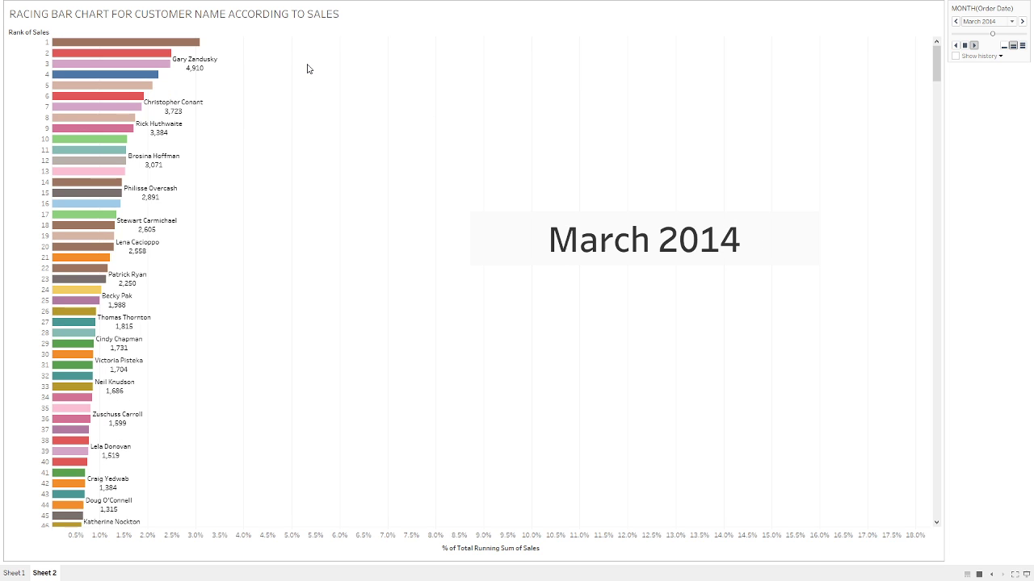